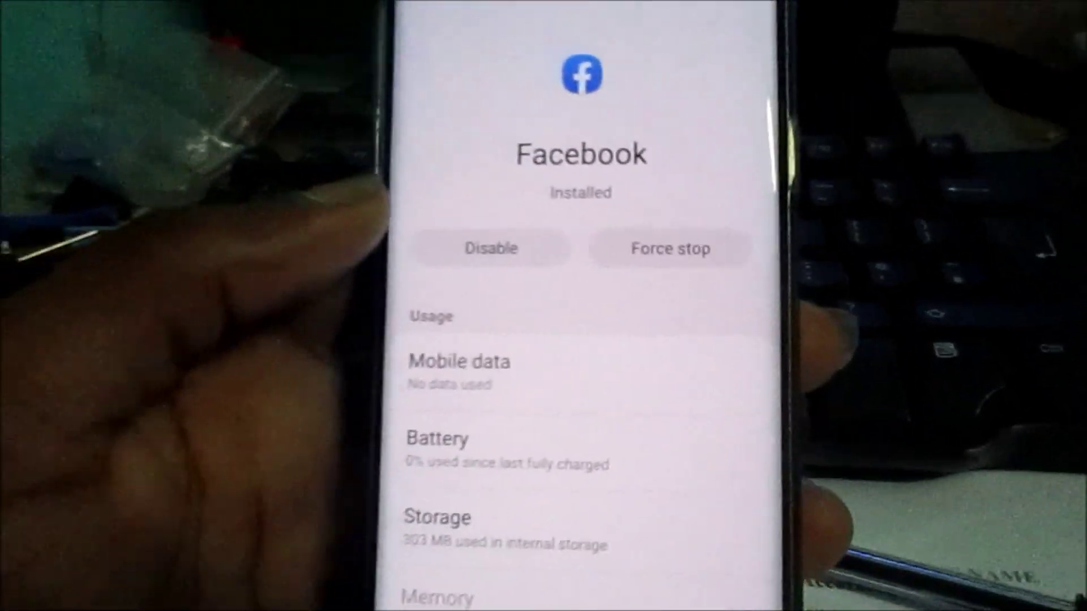
scroll(558, 461, down, 3)
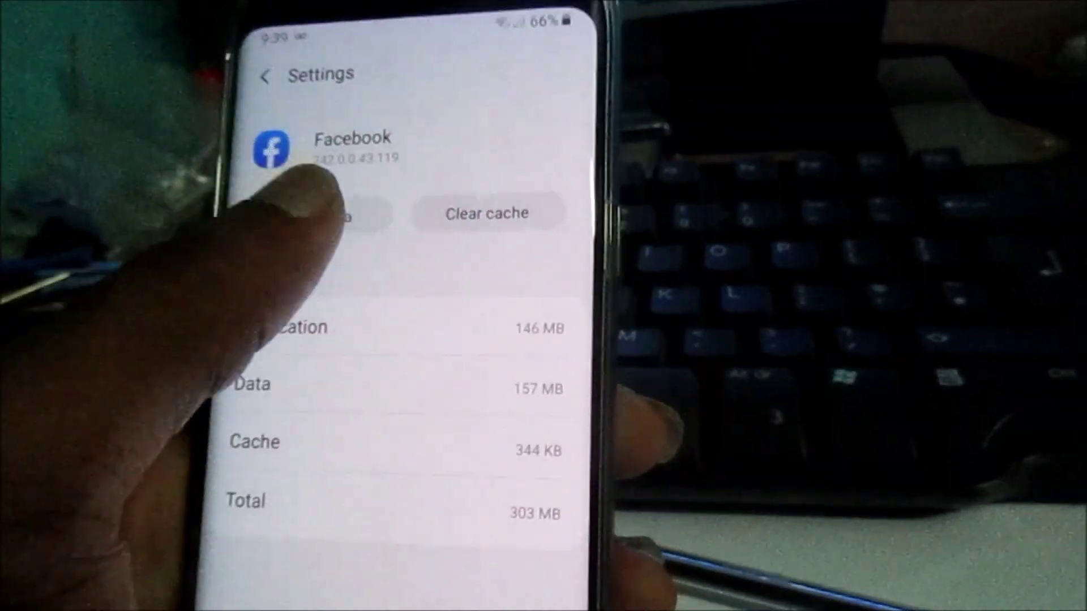
Step: Request clearing all of Facebook's stored data from its storage page
click(495, 223)
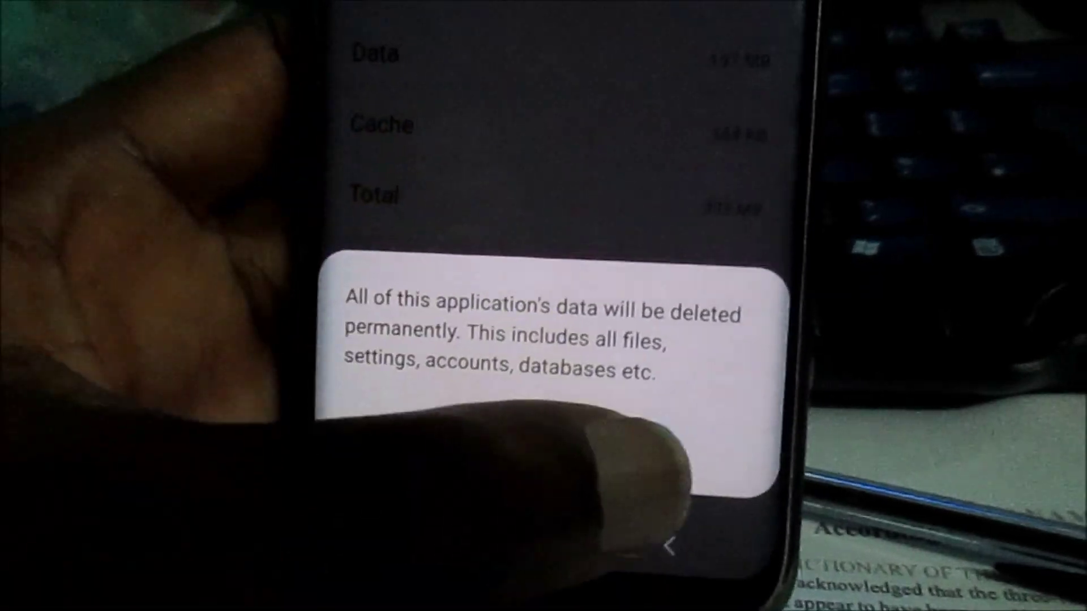
Step: Confirm permanently deleting Facebook's data with OK
click(671, 414)
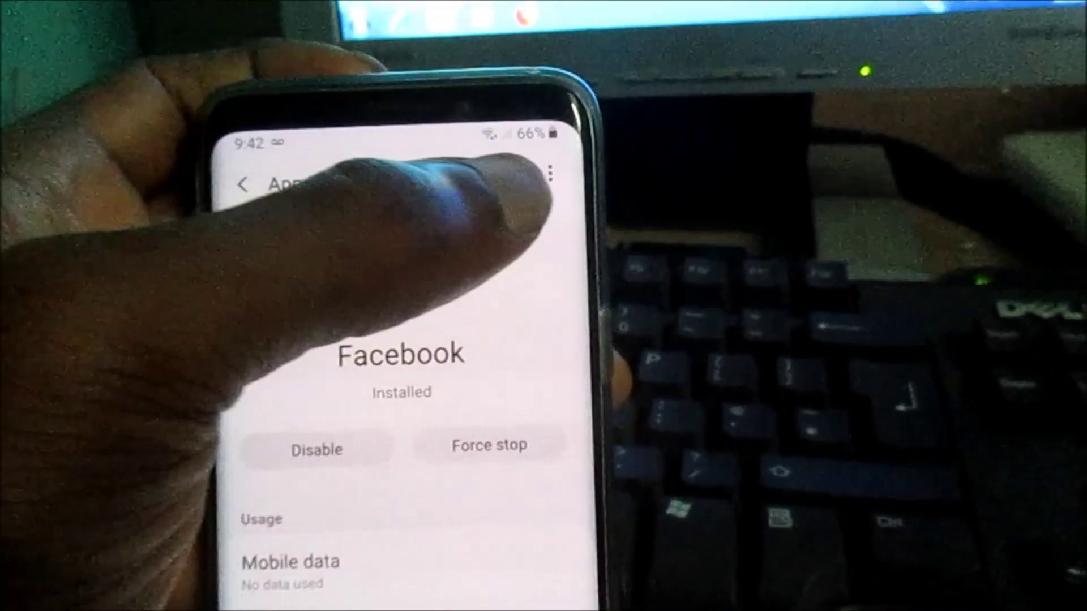
Step: Choose Uninstall updates from Facebook's more-options menu and confirm replacing it with the factory version
click(552, 171)
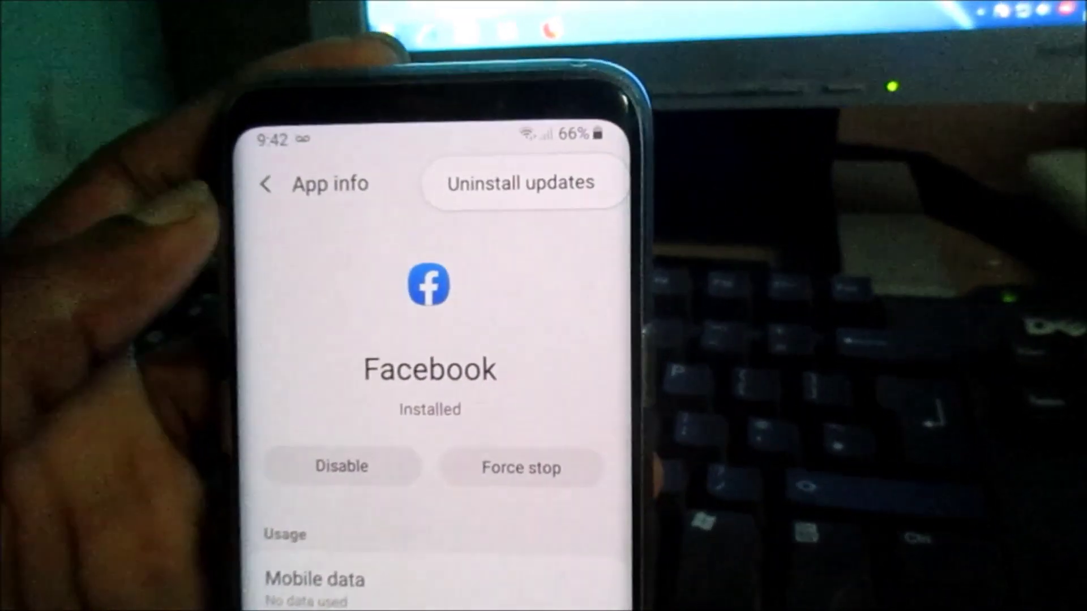
click(237, 213)
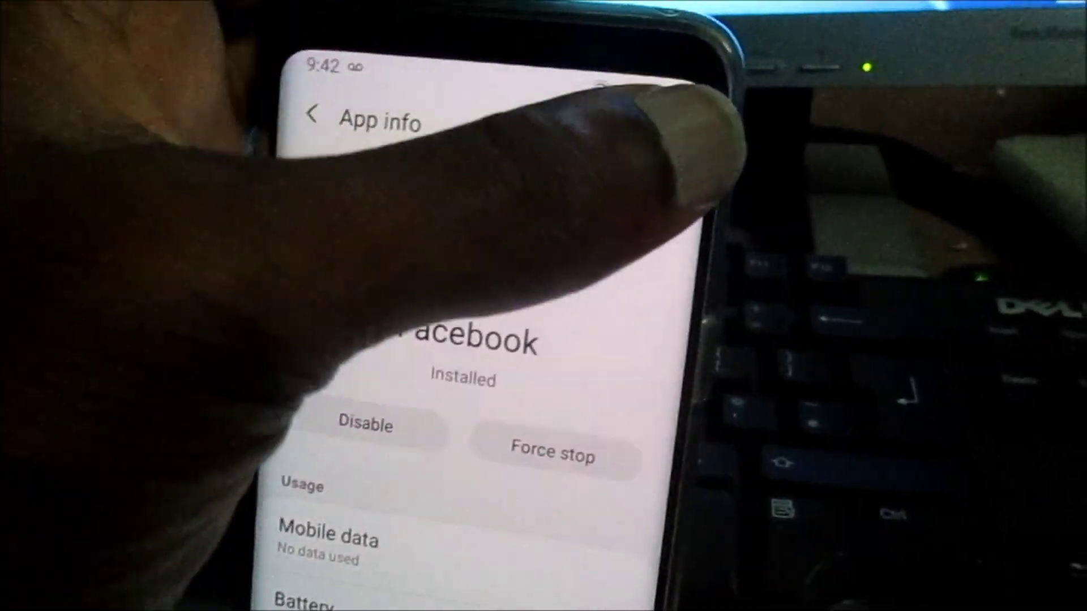
click(634, 139)
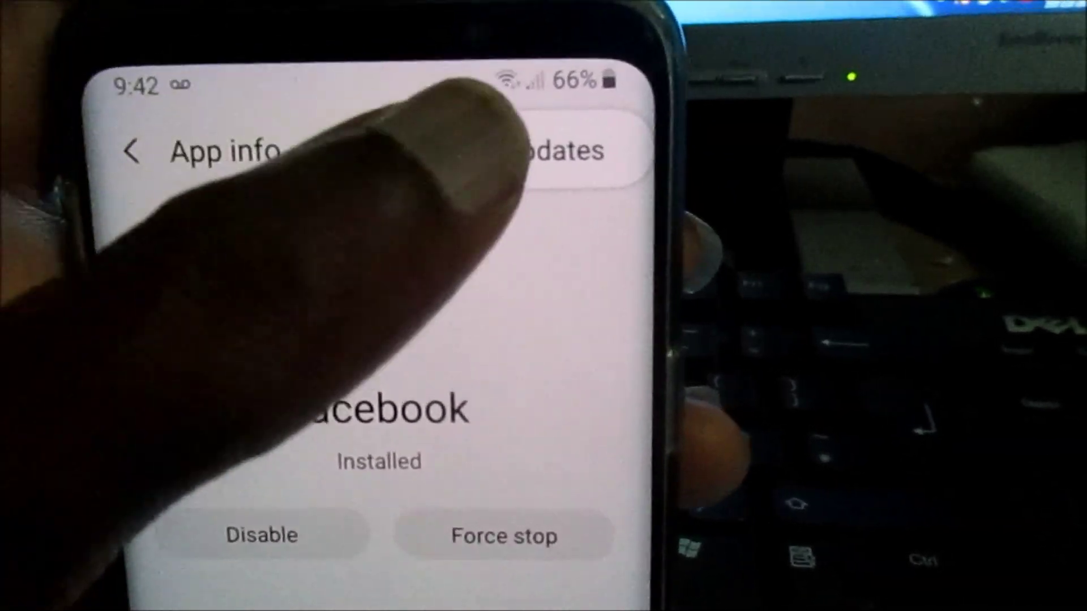
click(512, 143)
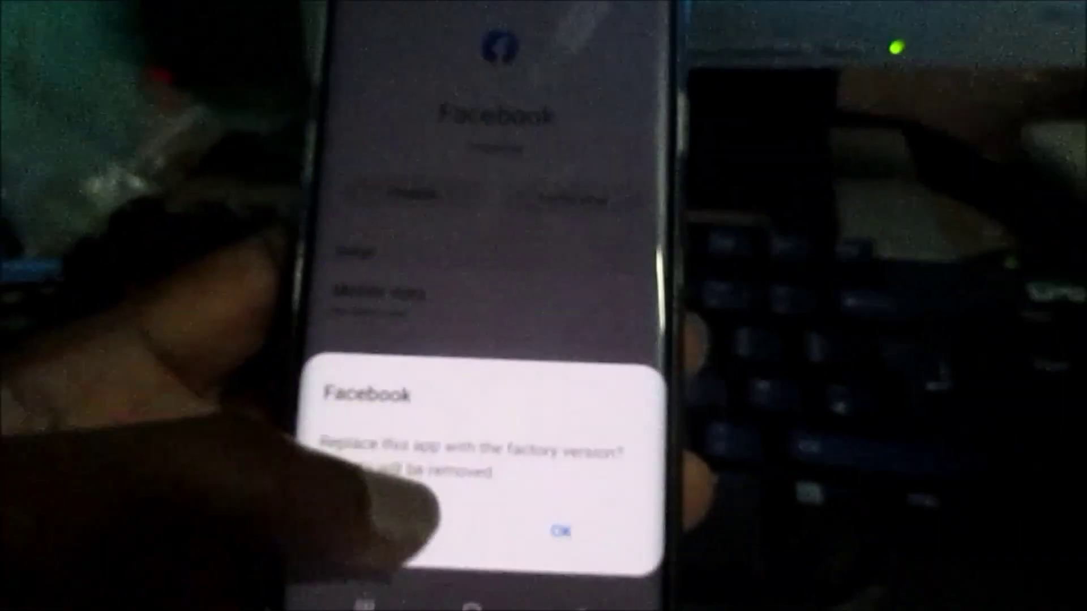
click(588, 520)
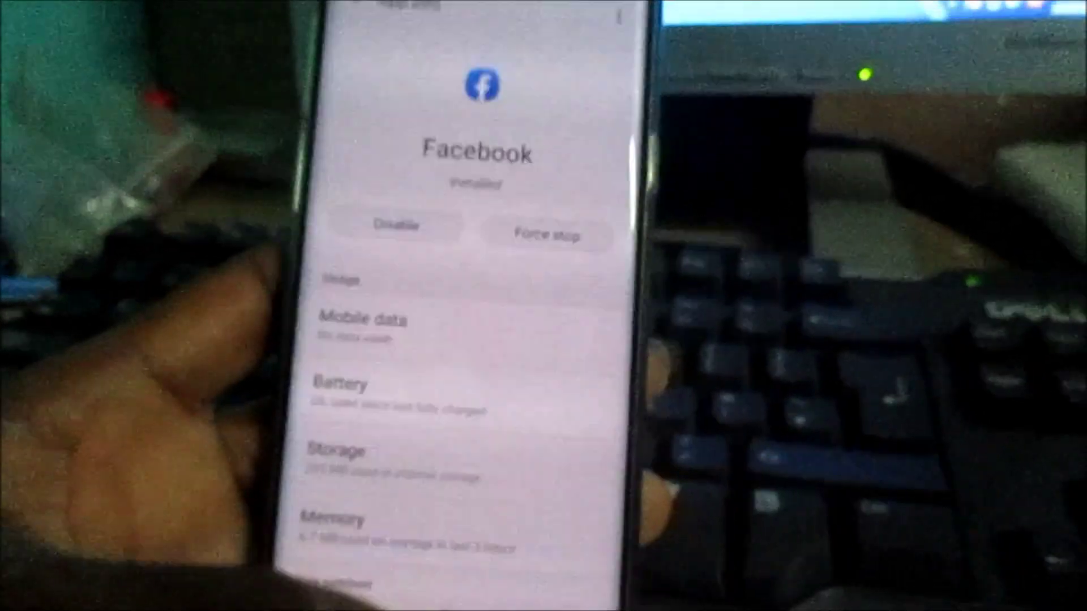